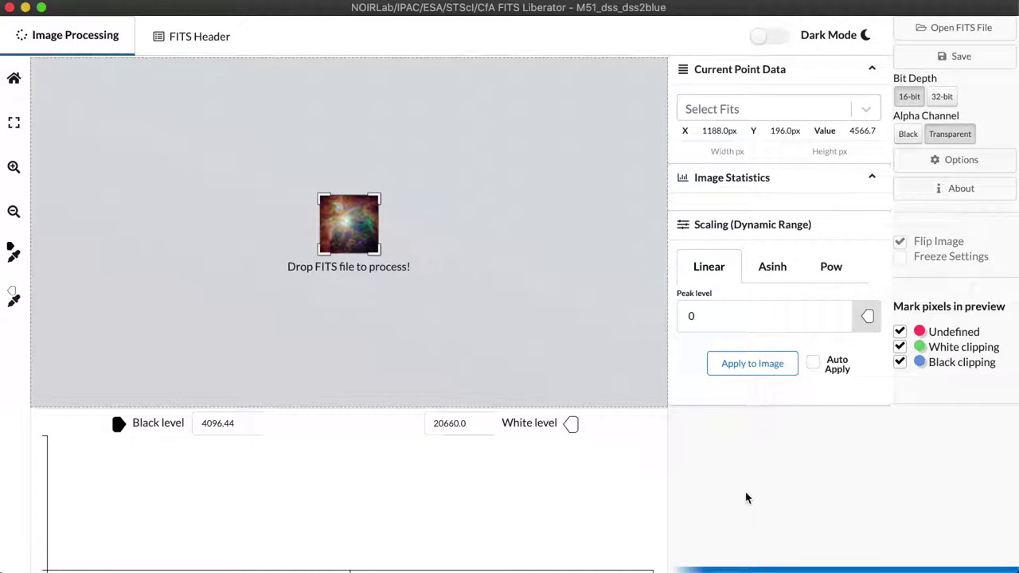
Open M51_dss_dss2blue.fits from the FITS Work folder to show the galaxy preview and histogram.
click(941, 31)
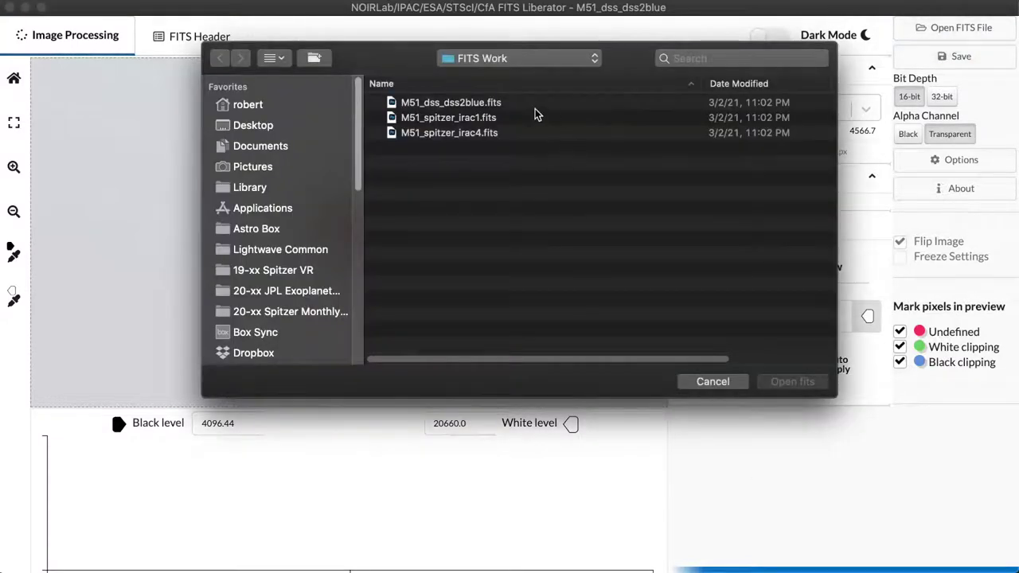
click(523, 101)
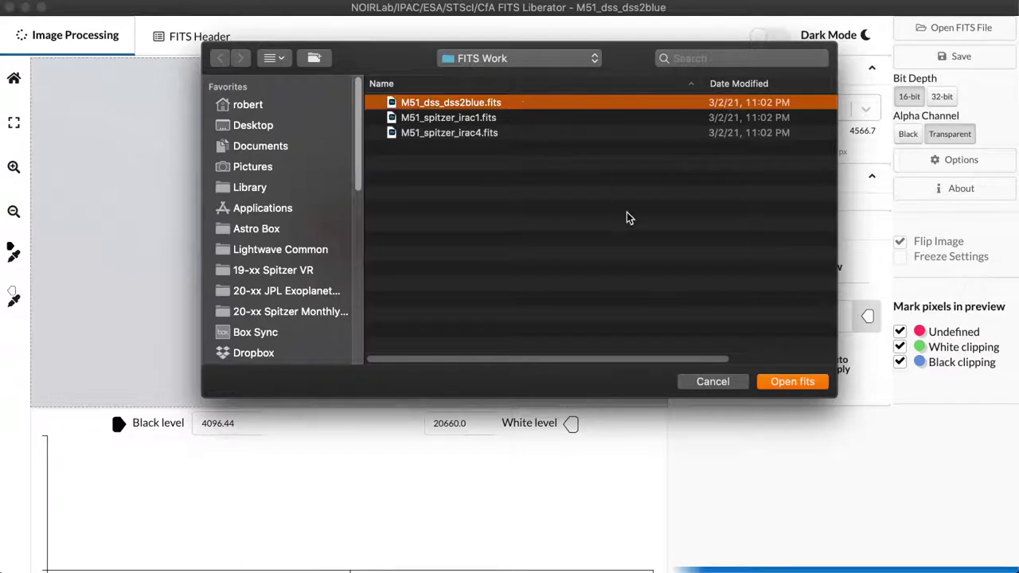
click(784, 381)
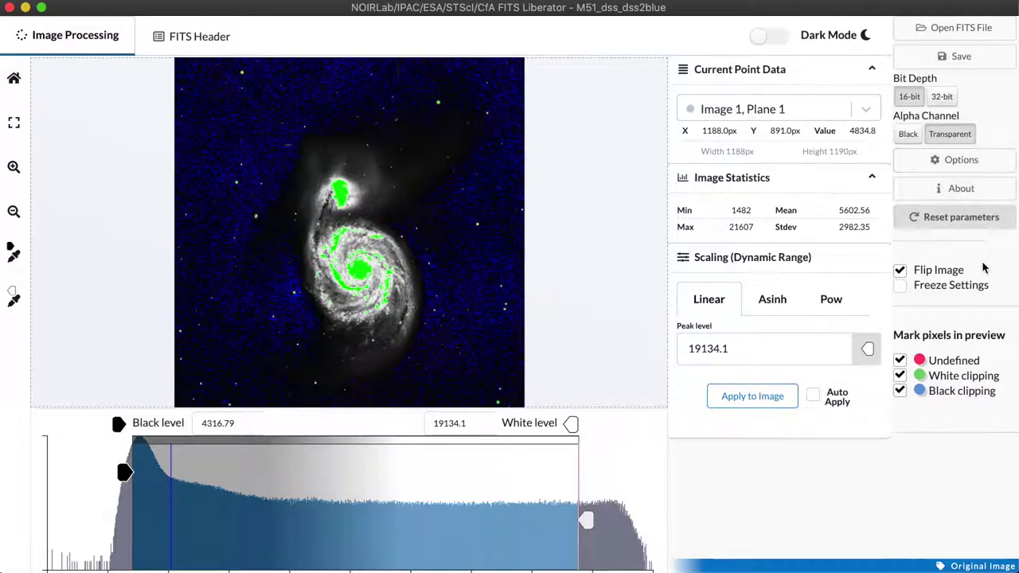
click(963, 164)
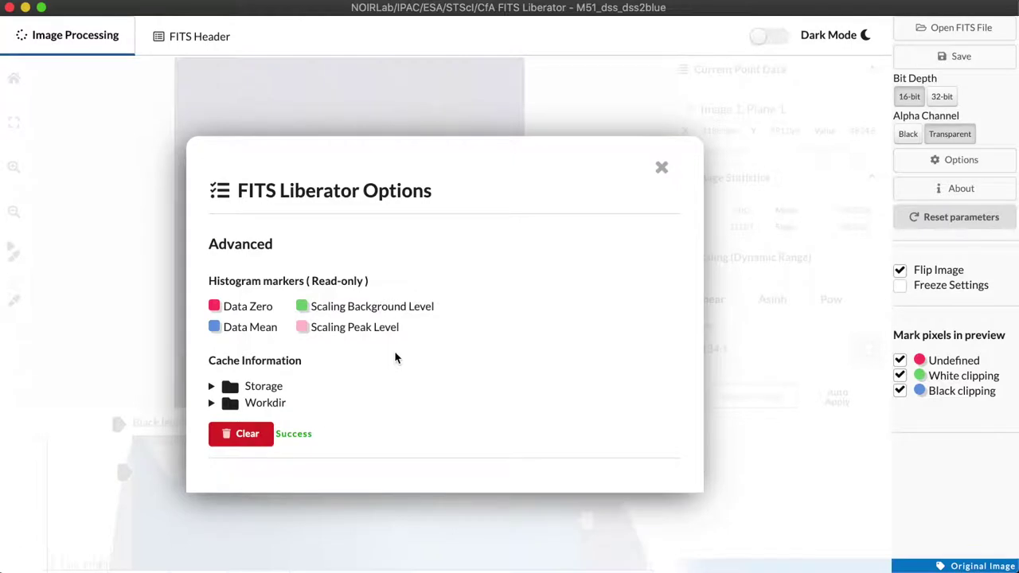
click(661, 168)
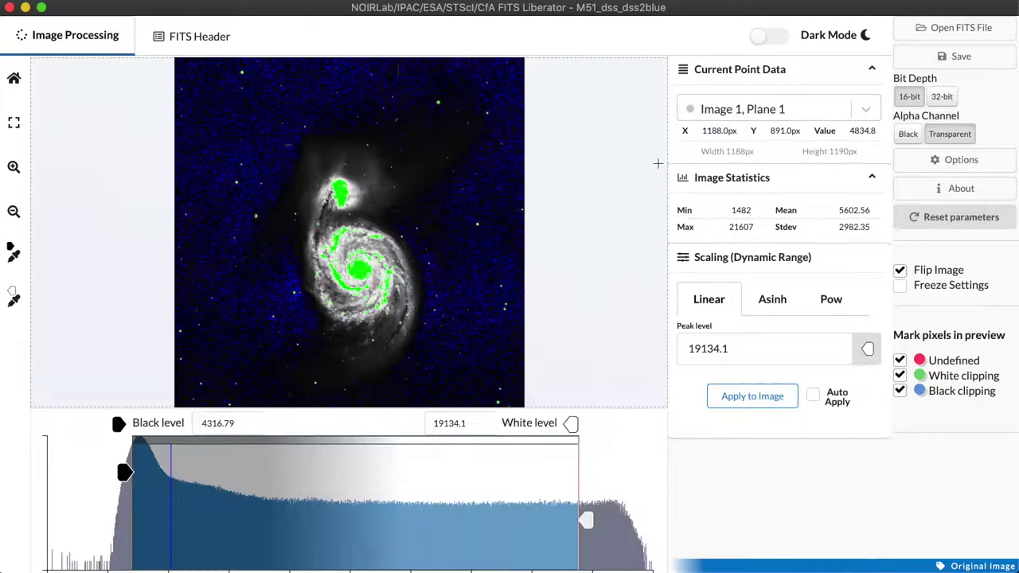
click(953, 230)
drag(587, 520, 625, 519)
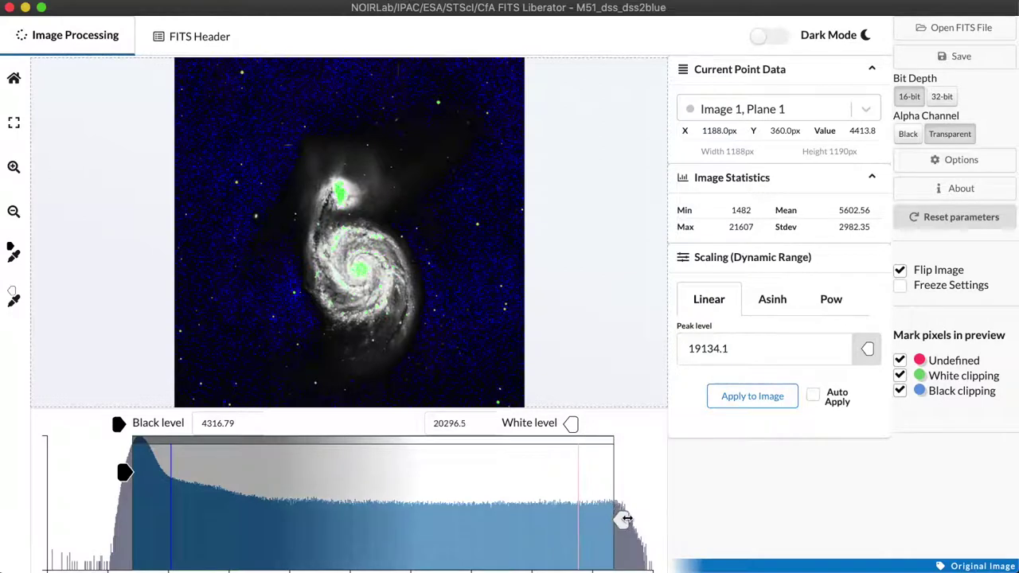
drag(121, 472, 68, 489)
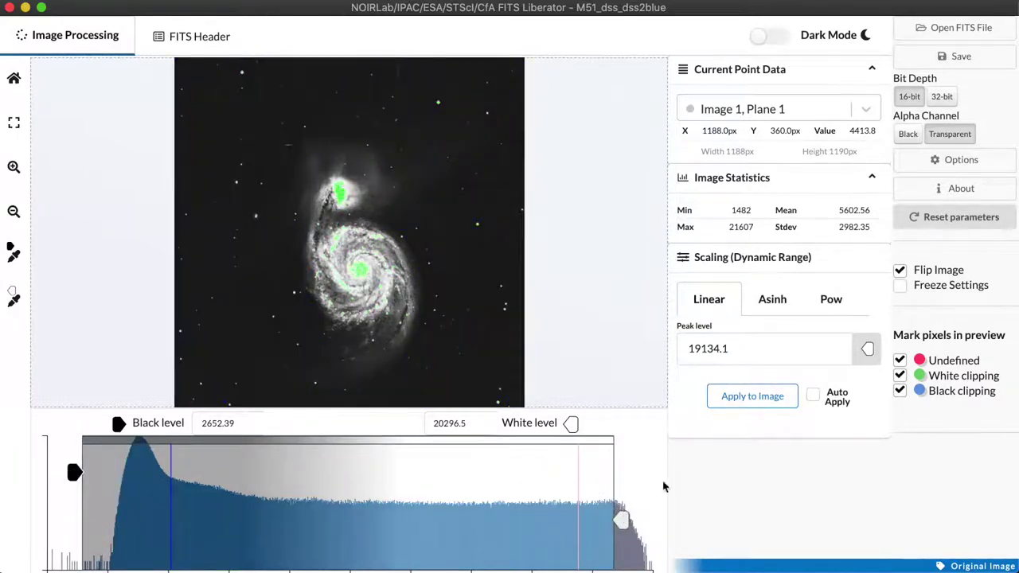
click(951, 220)
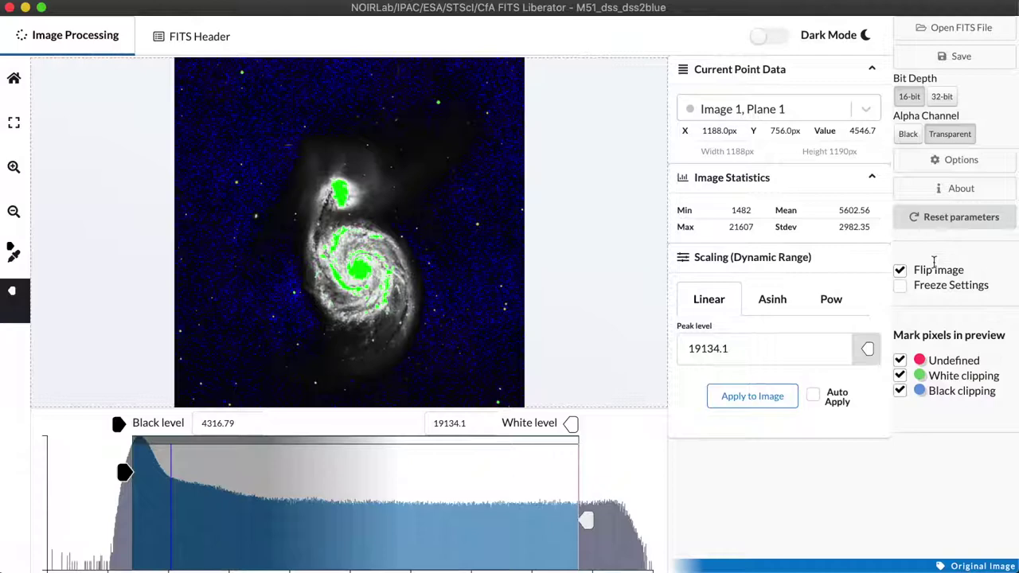
Try Flip Image, restore the galaxy's original orientation, then enable Freeze Settings.
click(900, 275)
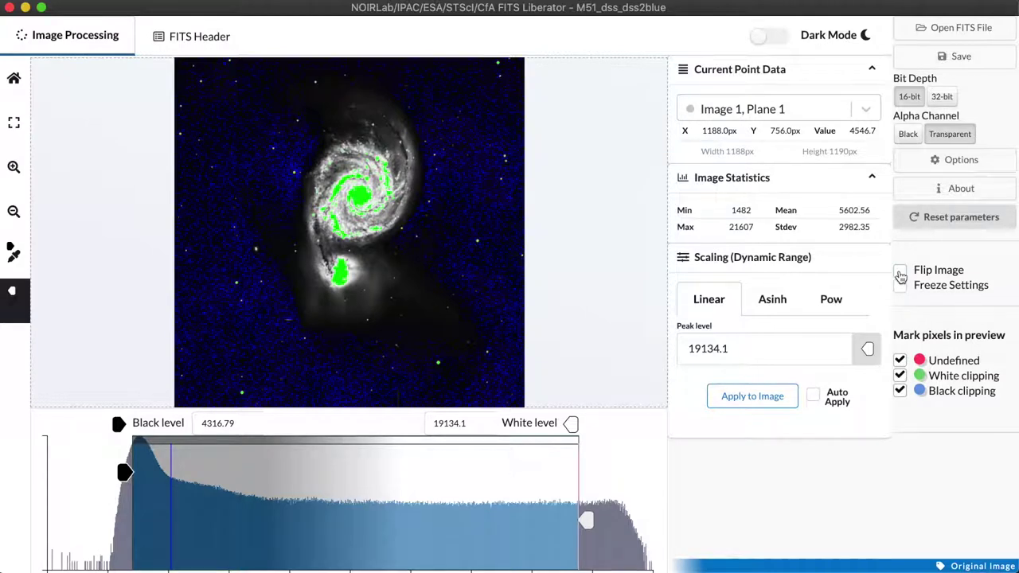
click(900, 273)
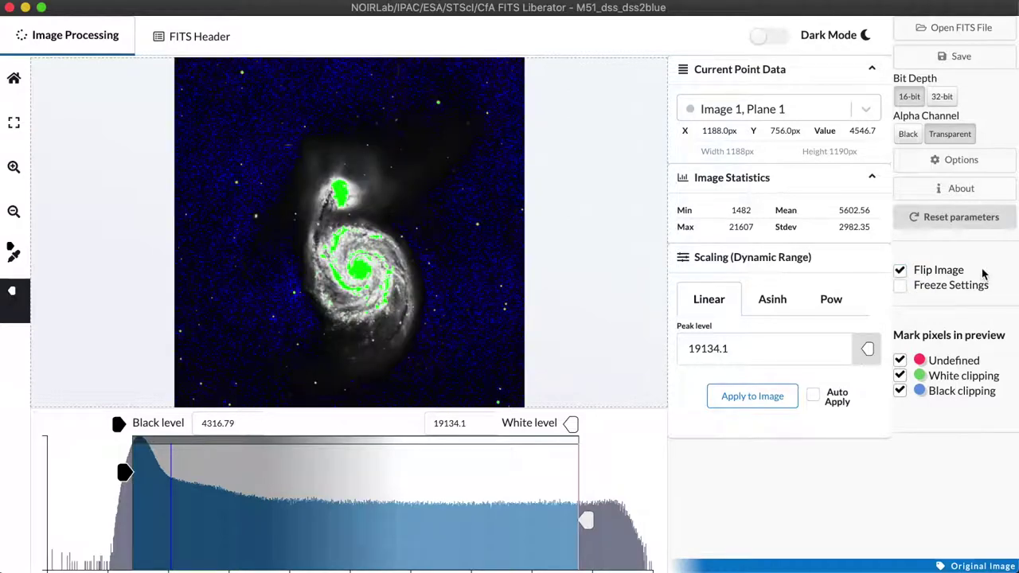
click(899, 291)
Toggle Freeze Settings on and off, leaving it unchecked.
click(897, 289)
click(900, 287)
click(936, 287)
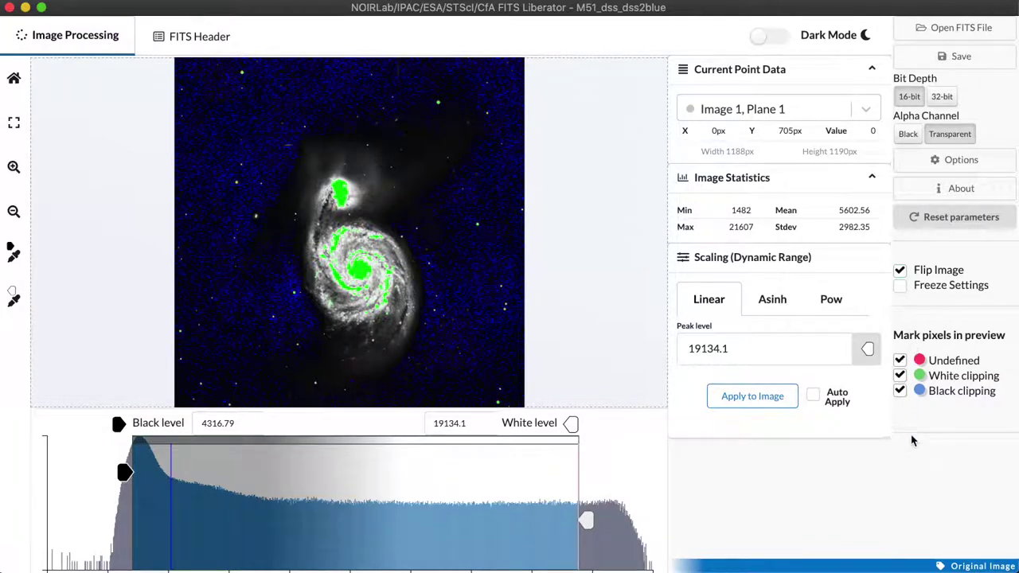
Turn off white and black clipping marks and set levels to black 3867.67, white 19926.7.
click(900, 377)
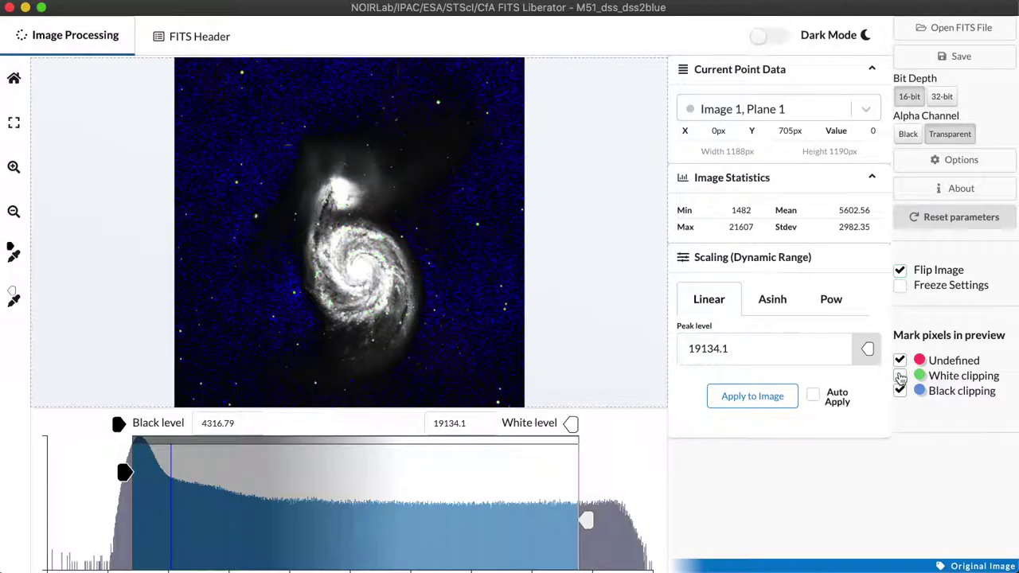
click(900, 377)
click(899, 394)
click(900, 392)
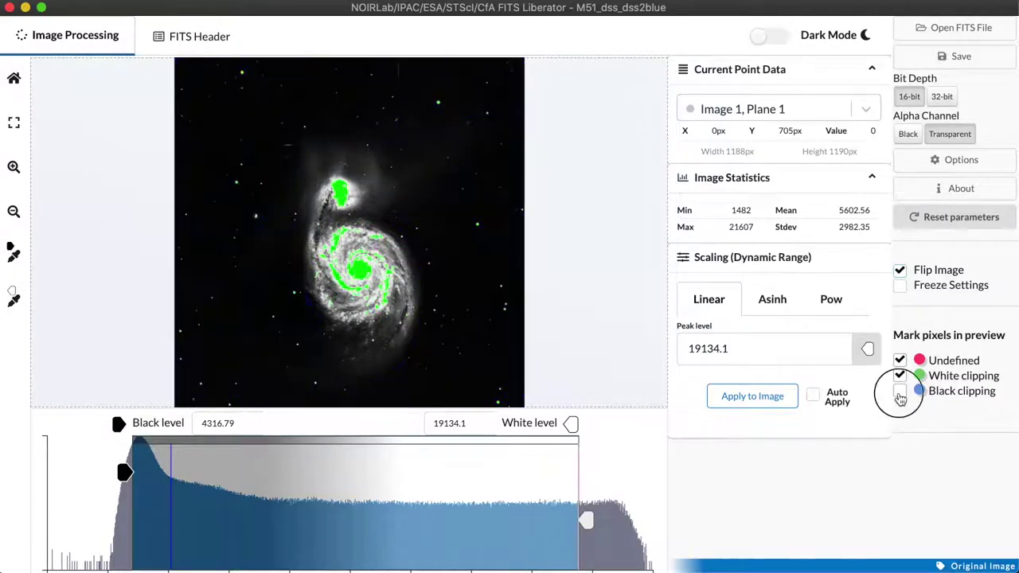
click(899, 391)
click(900, 376)
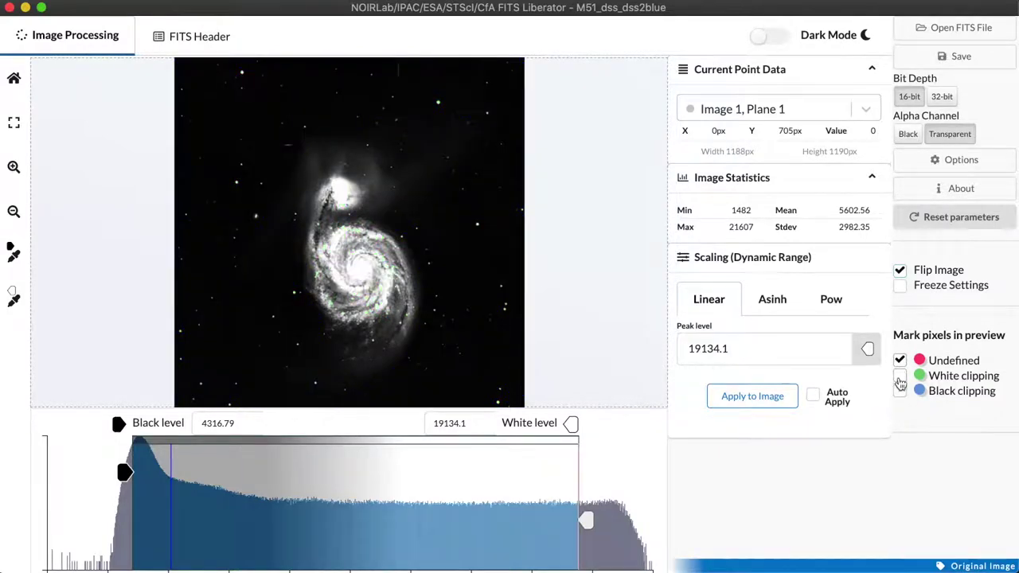
drag(593, 517, 610, 521)
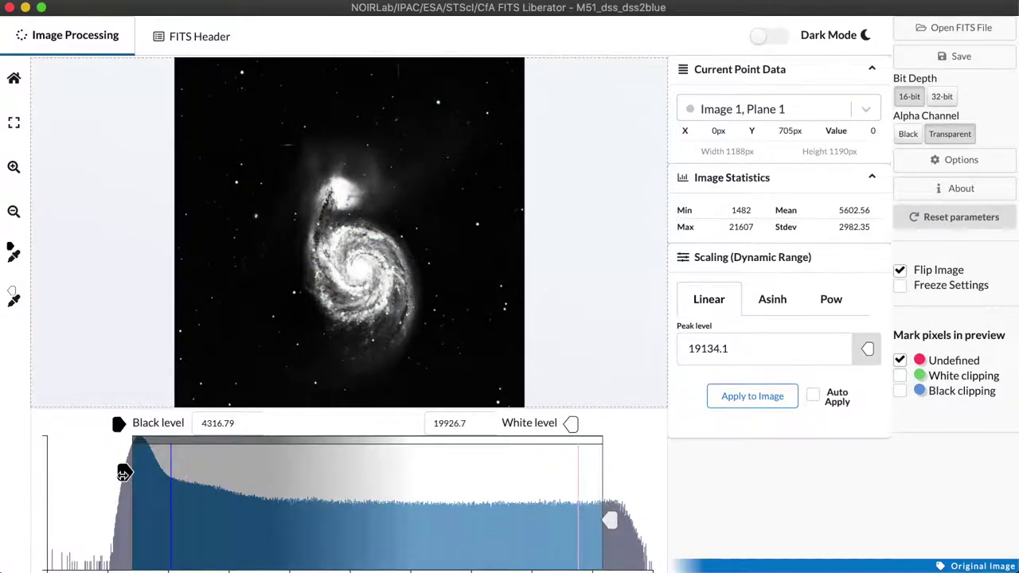
mouse_move(124, 474)
mouse_down()
mouse_move(171, 475)
mouse_move(111, 473)
mouse_up()
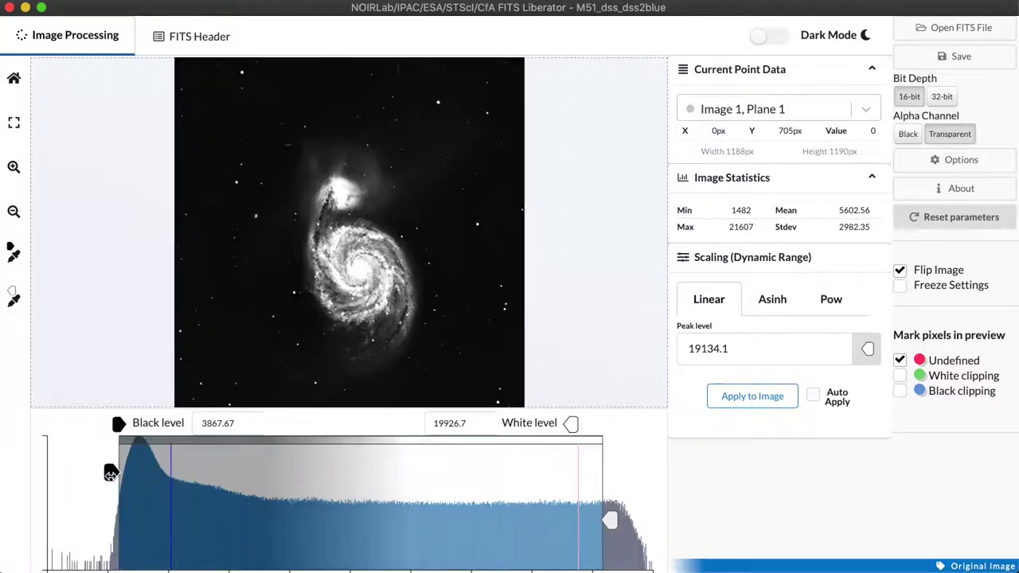
Re-enable both clipping marks and adjust the histogram handles to black 3709.16, white 21089.1.
click(900, 391)
click(899, 376)
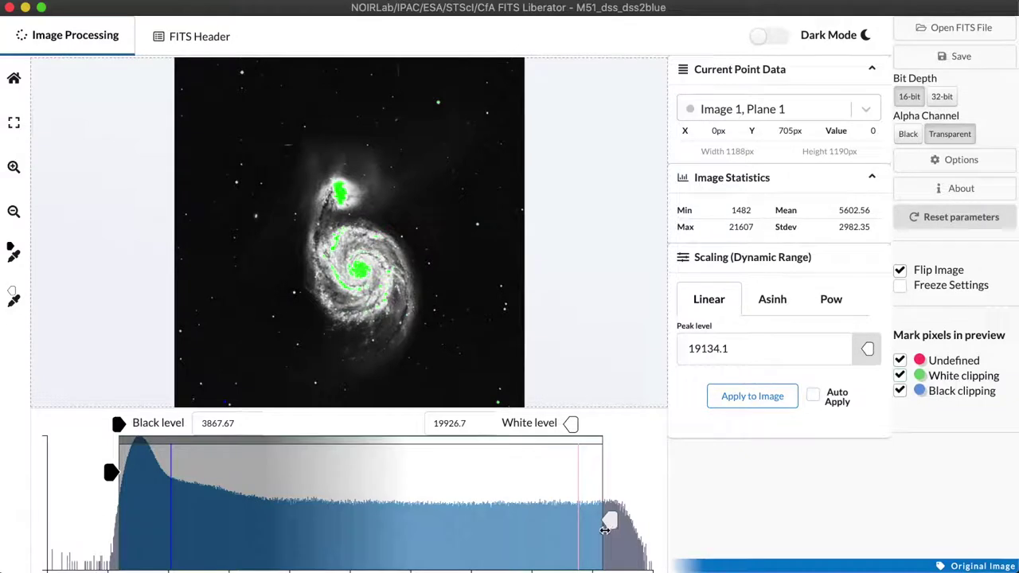
drag(609, 521, 635, 522)
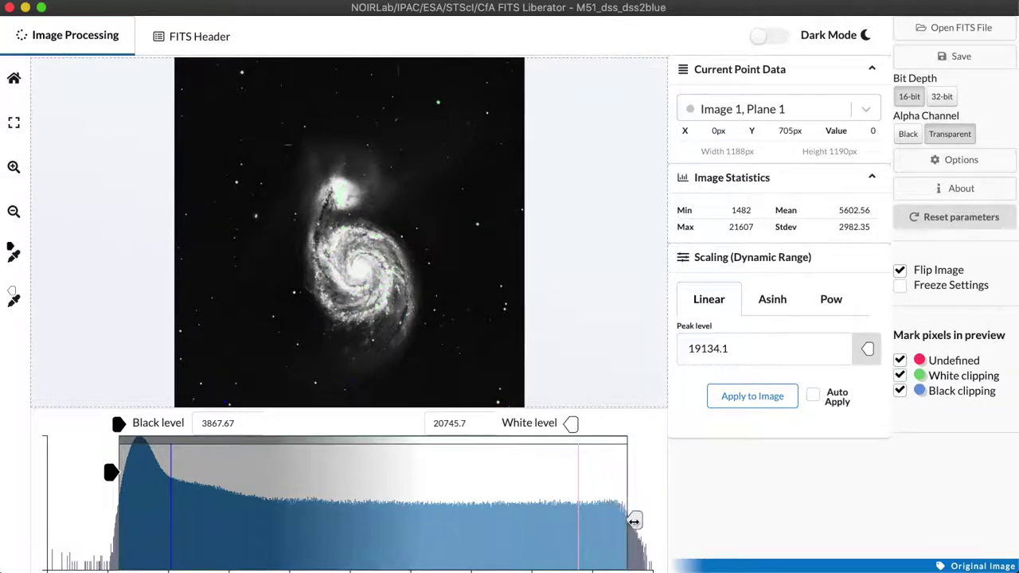
drag(634, 521, 624, 522)
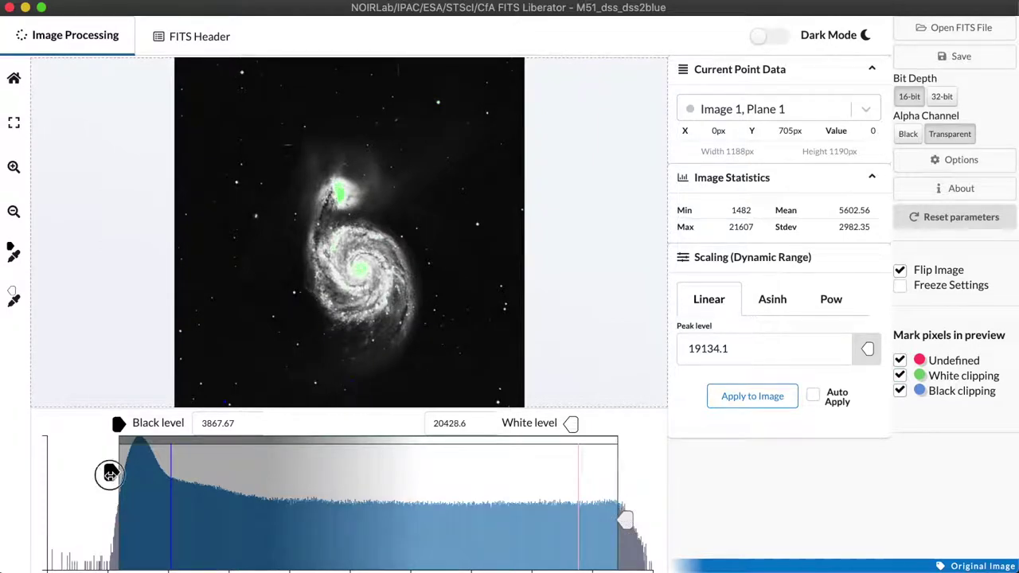
mouse_move(110, 473)
mouse_down()
mouse_move(121, 473)
mouse_move(106, 473)
mouse_up()
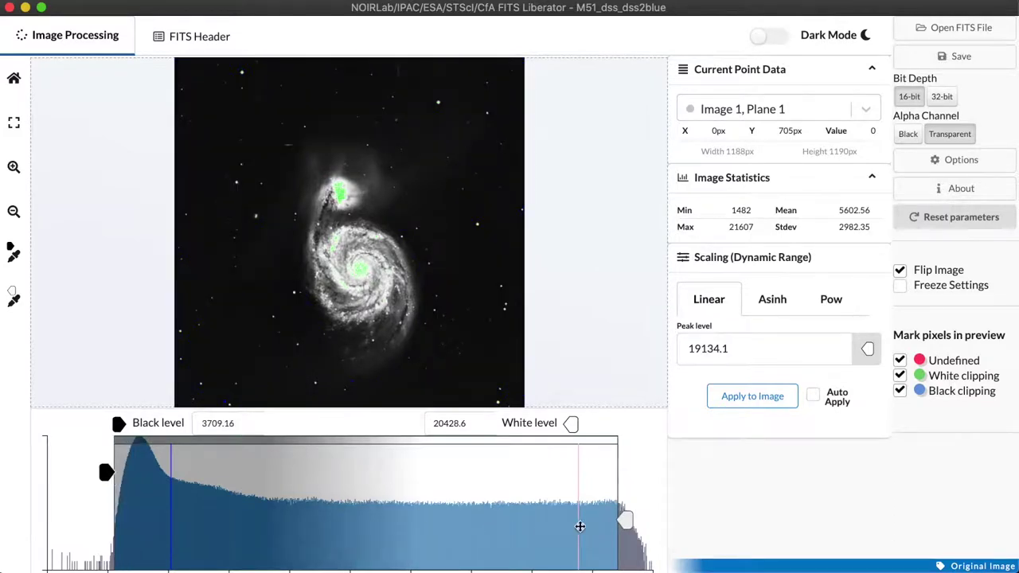
mouse_move(625, 521)
mouse_down()
mouse_move(605, 519)
mouse_move(642, 520)
mouse_up()
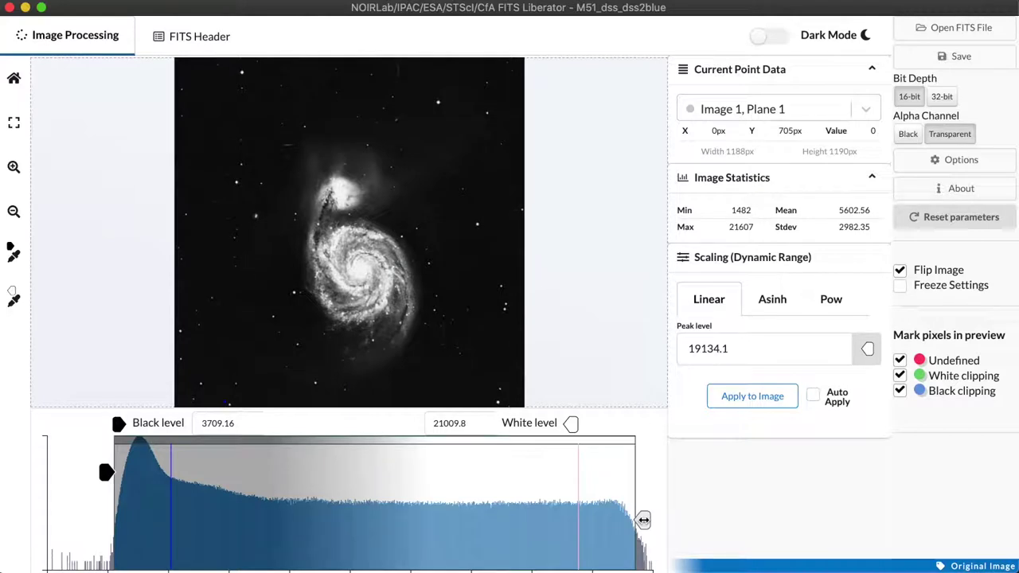
drag(643, 520, 645, 518)
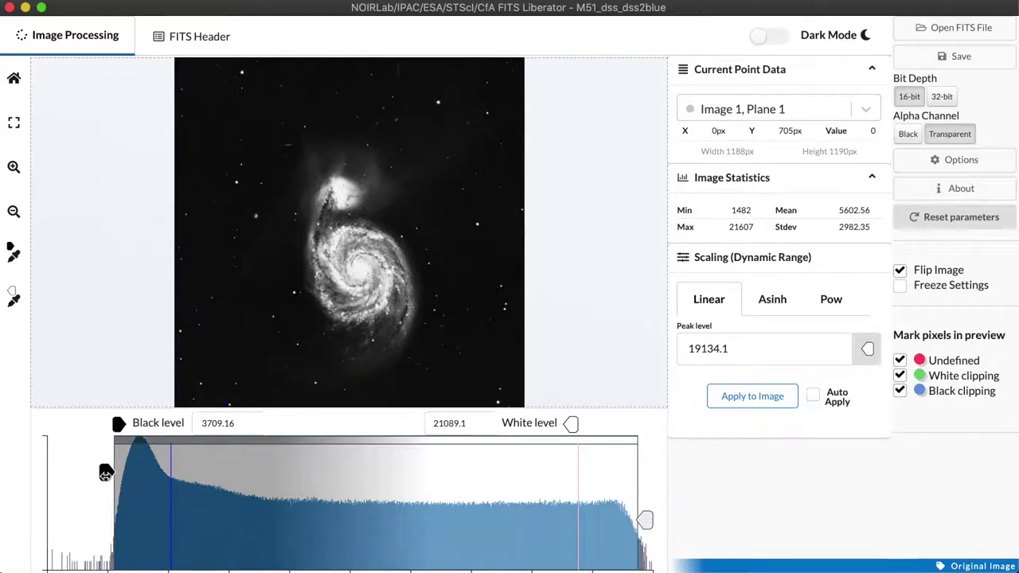
drag(104, 472, 106, 473)
Save the image as M51_dss_dss2blue.tif in the FITS Work folder.
click(935, 63)
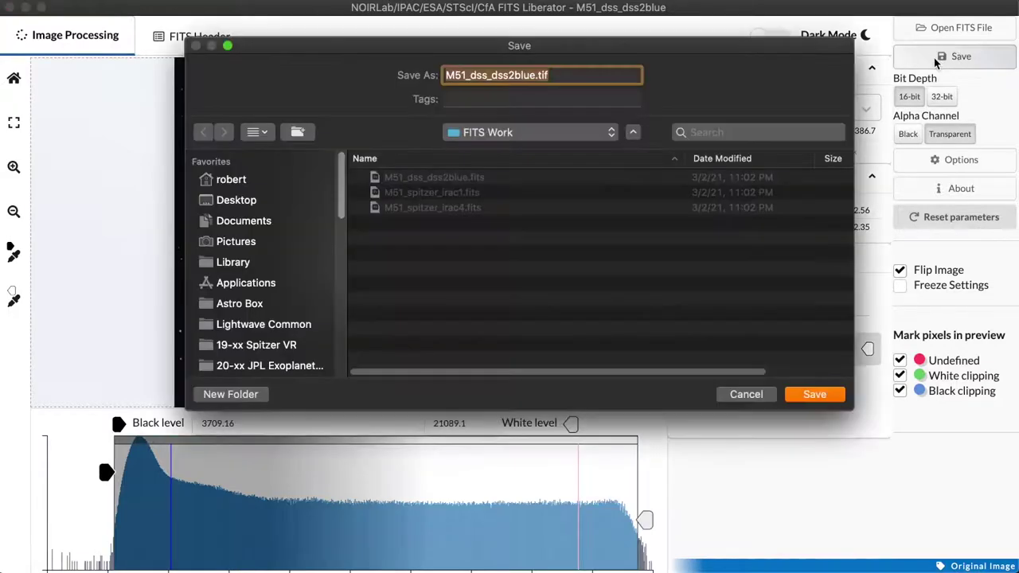
click(813, 395)
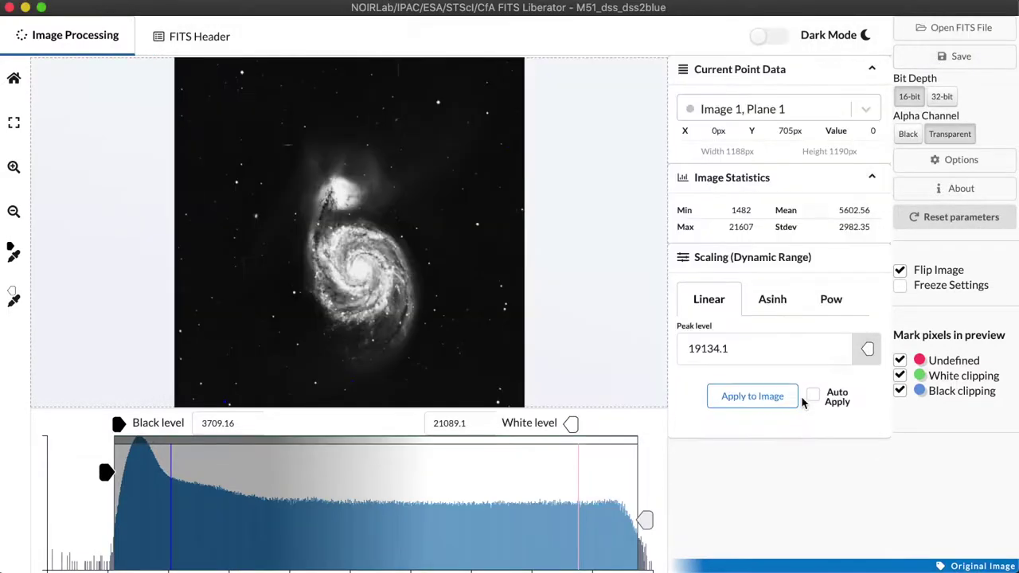
click(13, 168)
click(13, 211)
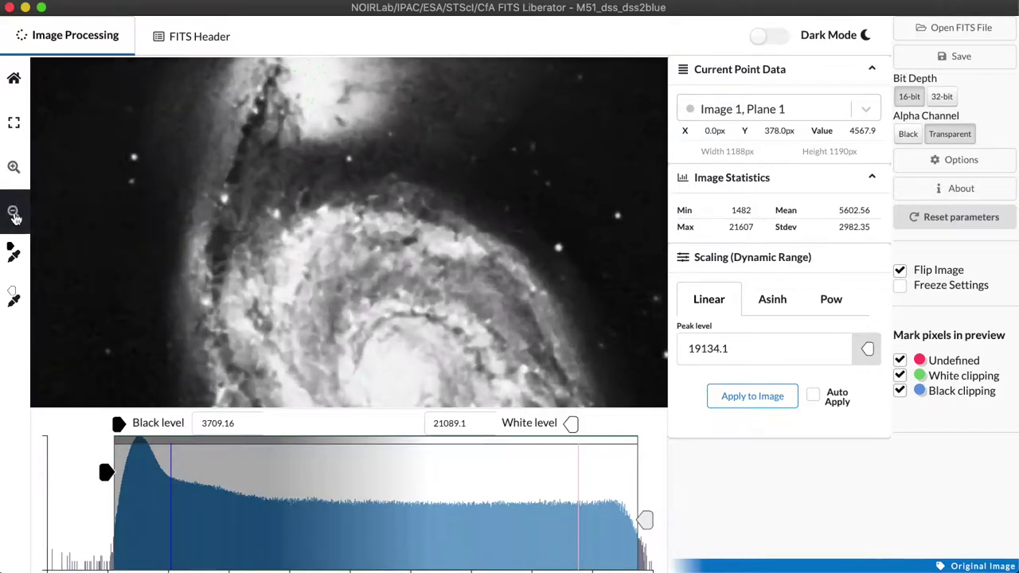
click(13, 177)
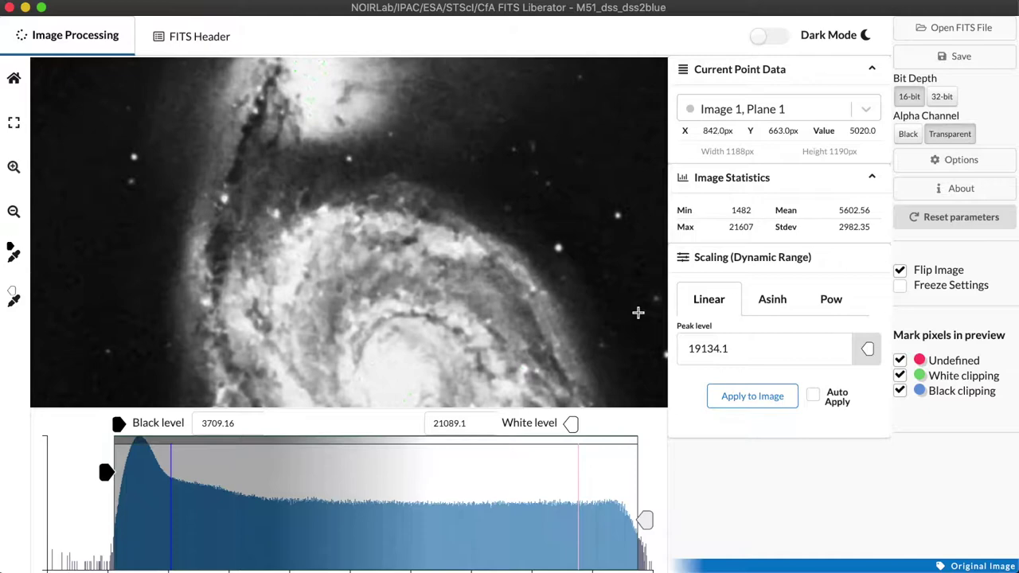
drag(564, 295, 350, 165)
drag(434, 303, 522, 205)
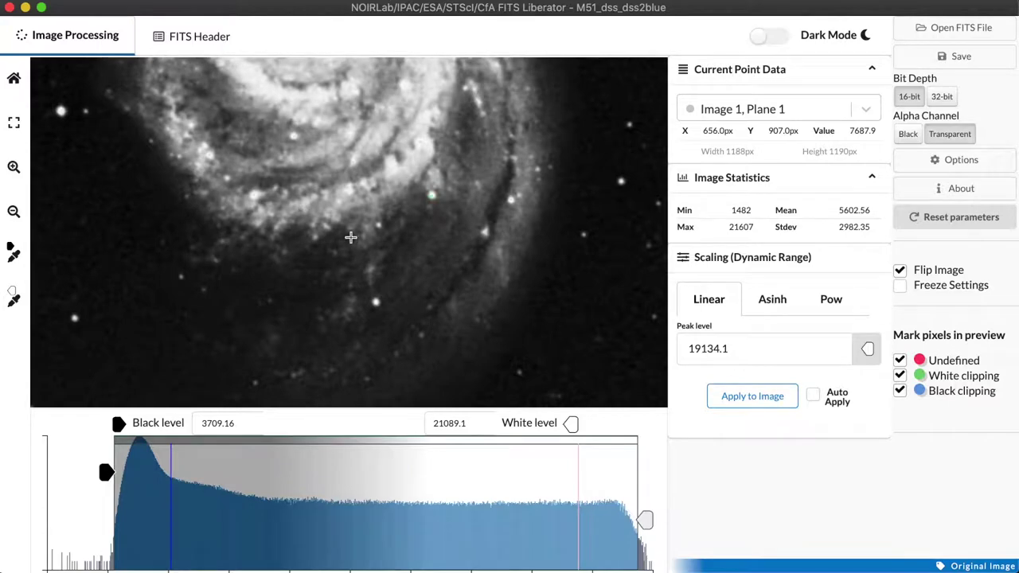
click(14, 80)
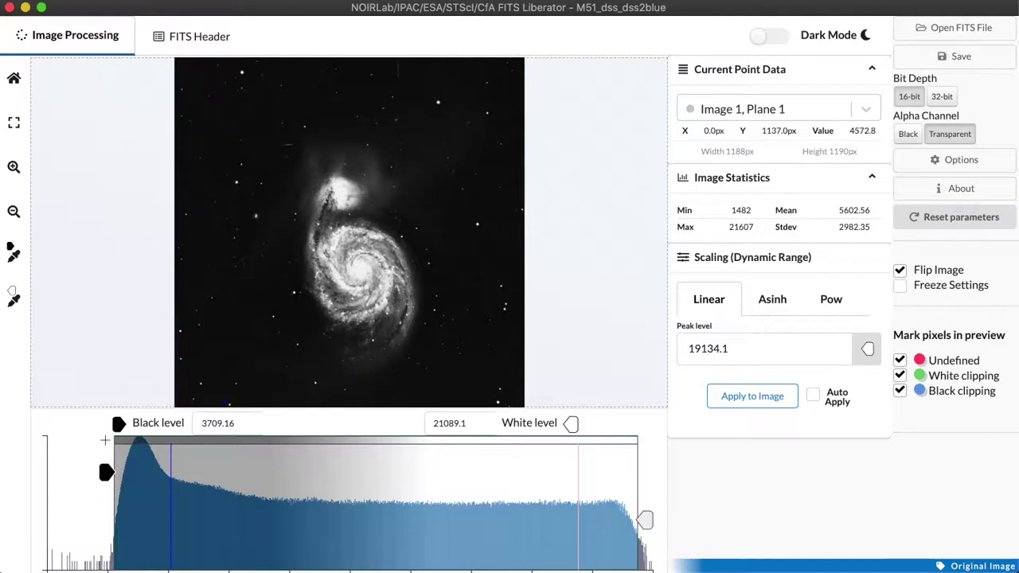
Zoom in and sample the sky background with the black-level picker, giving 4576.81.
click(14, 254)
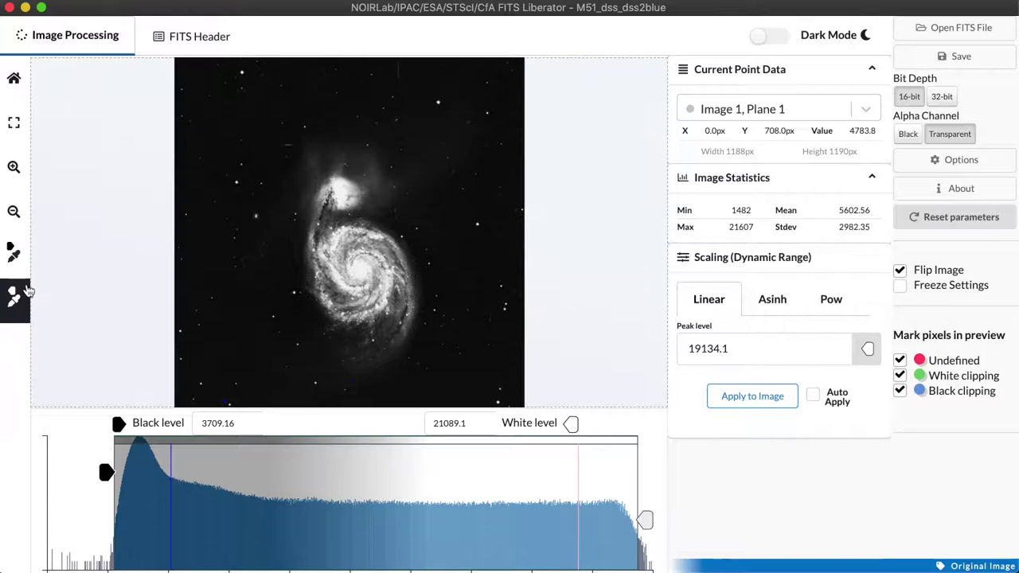
click(13, 169)
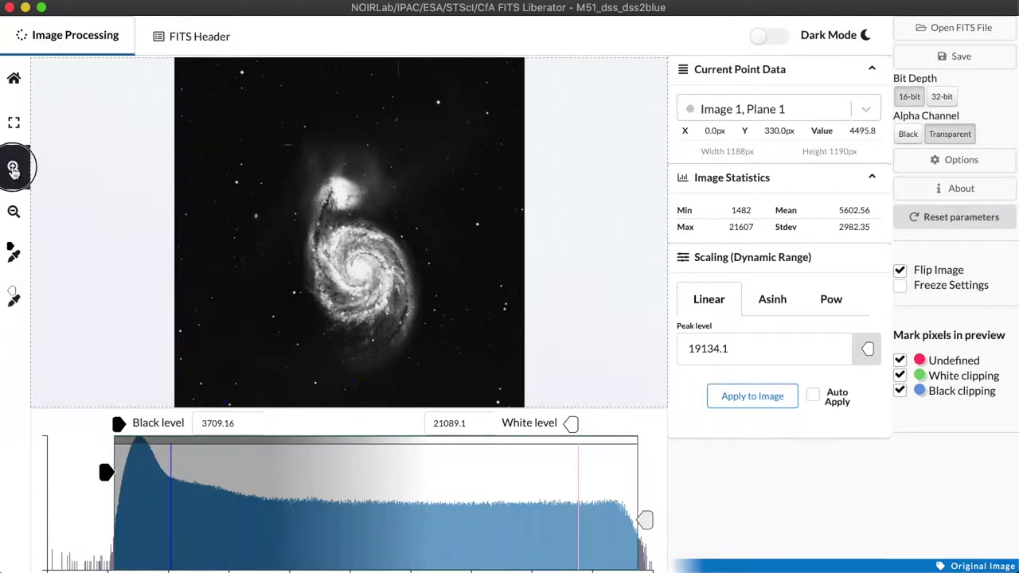
click(13, 252)
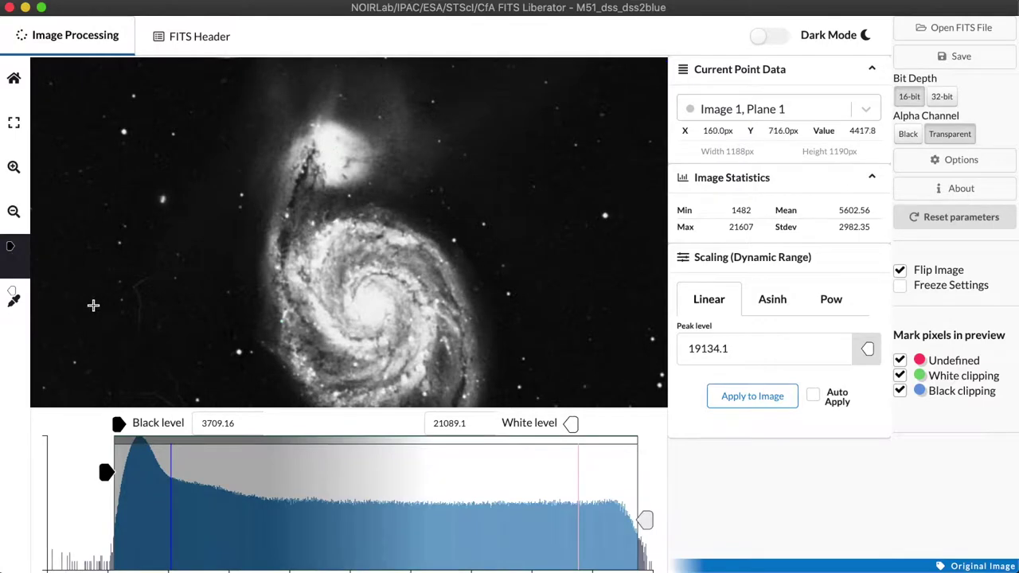
click(111, 323)
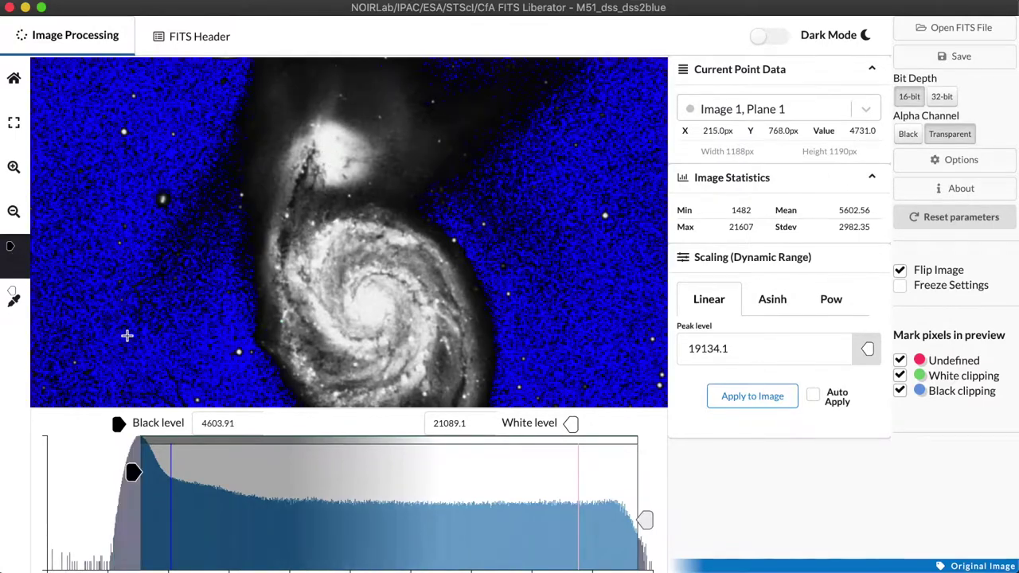
click(117, 333)
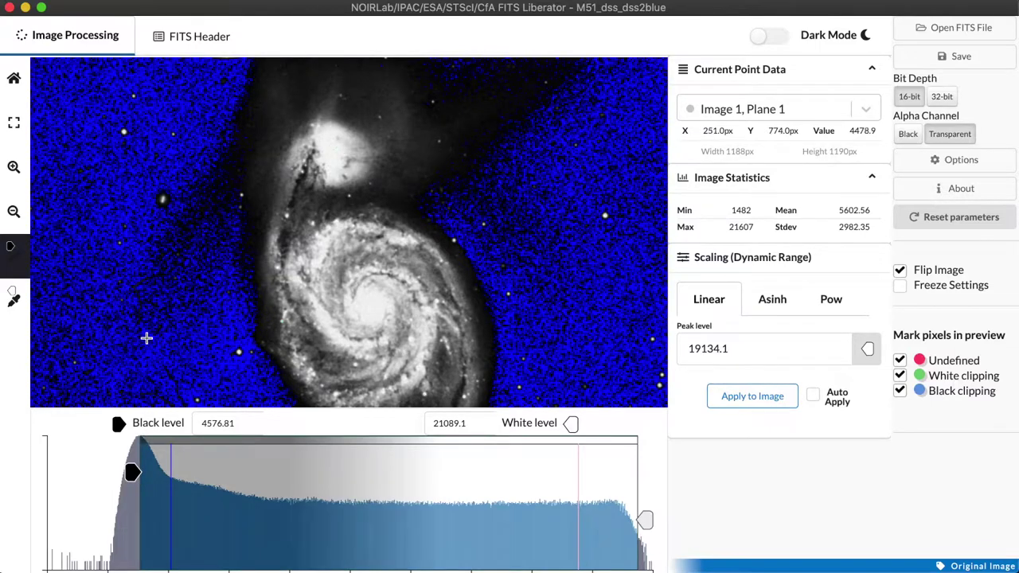
Sample the main and companion galaxy cores with the white-level picker, reaching white level 20353.8.
click(33, 297)
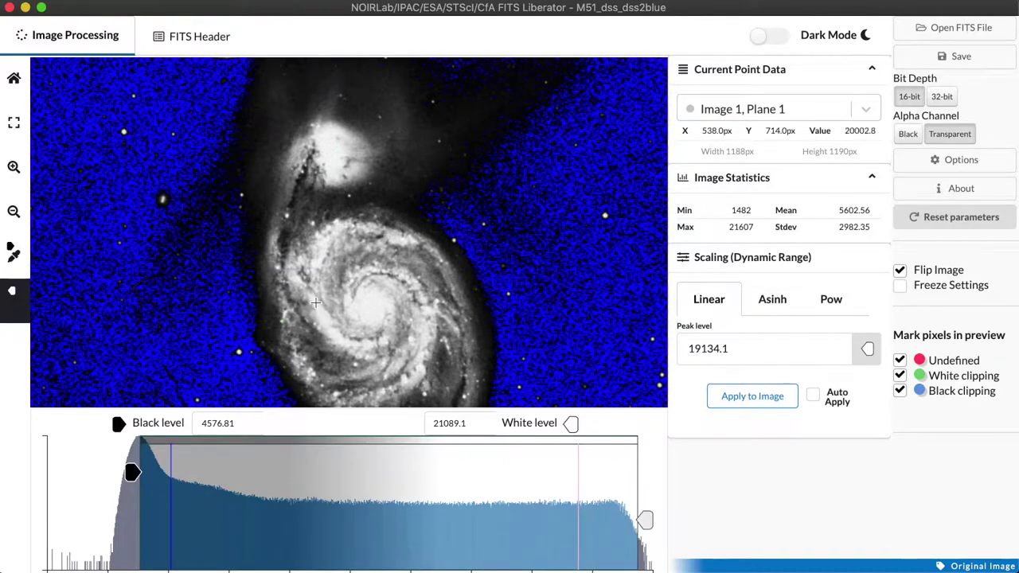
click(316, 307)
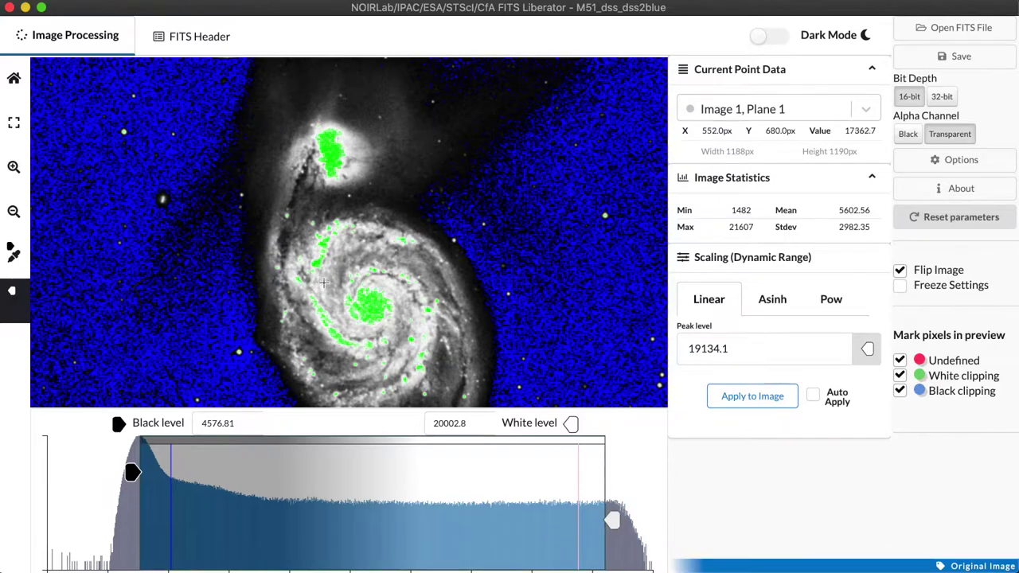
click(324, 288)
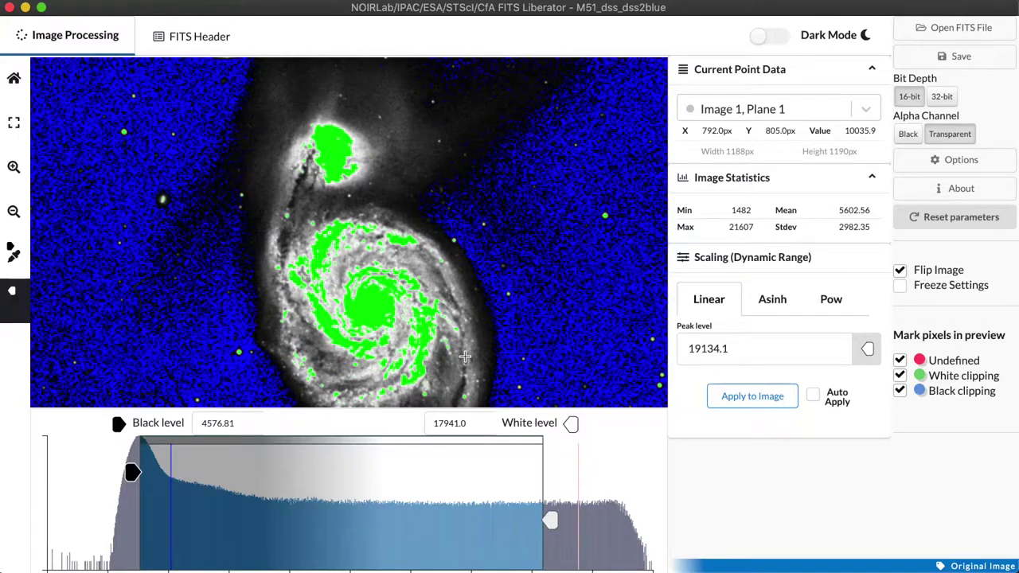
click(333, 151)
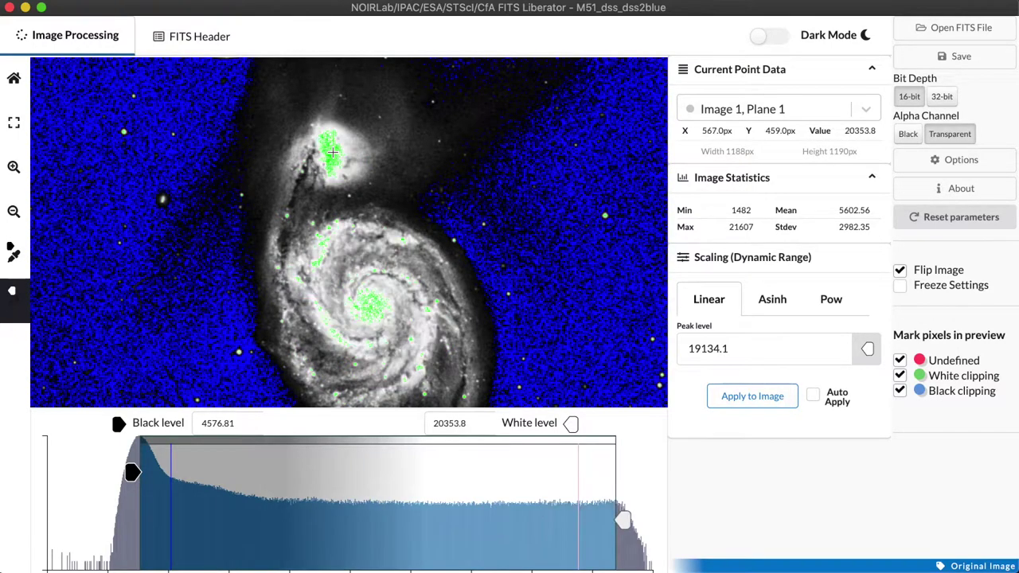
click(333, 150)
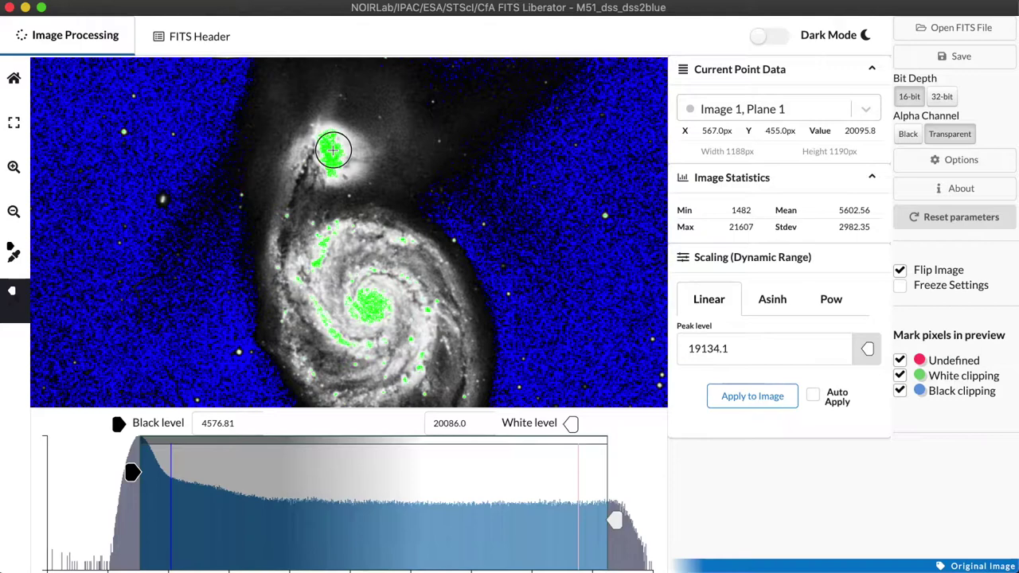
click(334, 152)
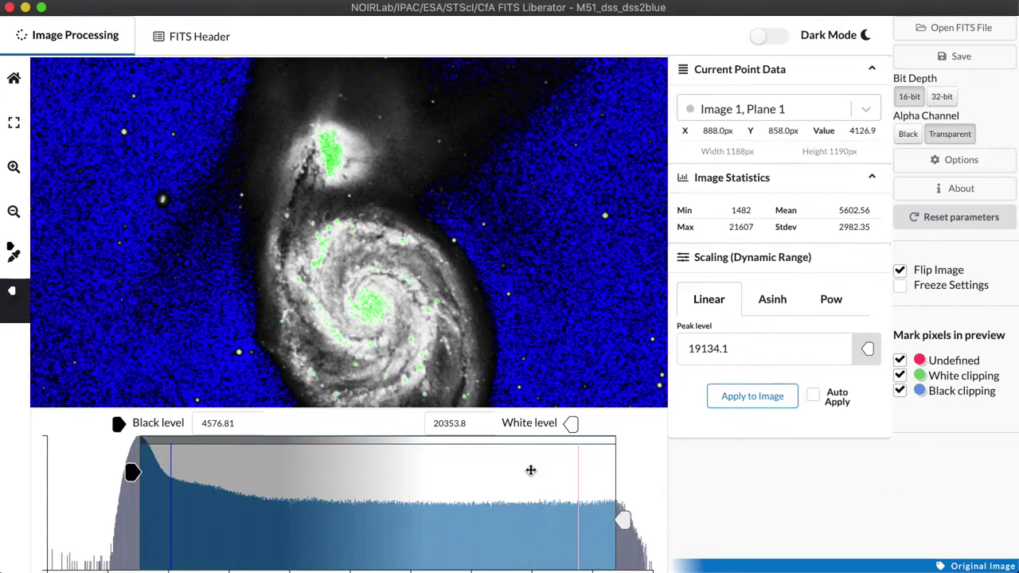
Raise the white level to 20855.8 and lower the black level to 4074.85.
drag(623, 519, 639, 519)
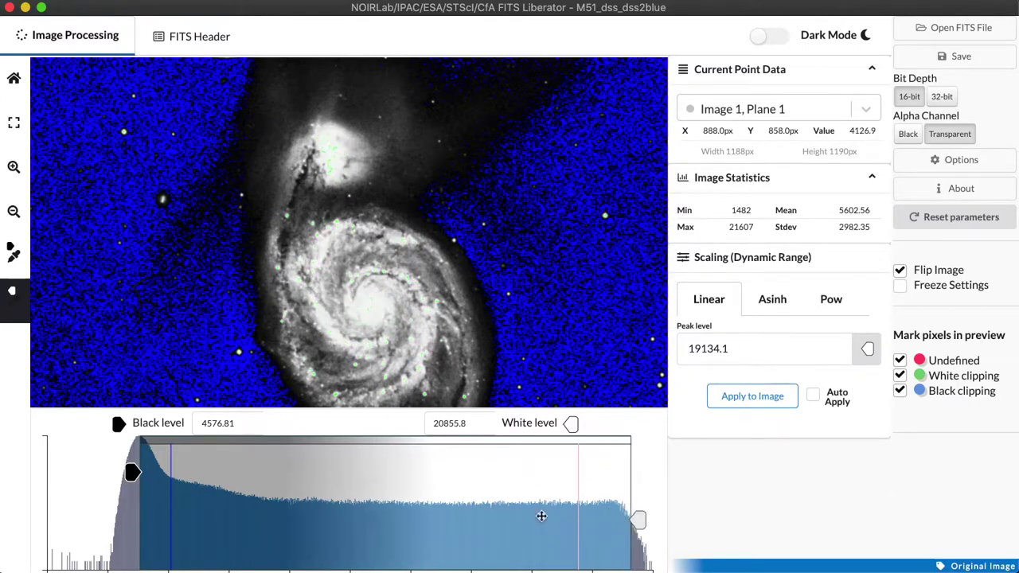
drag(132, 474, 118, 474)
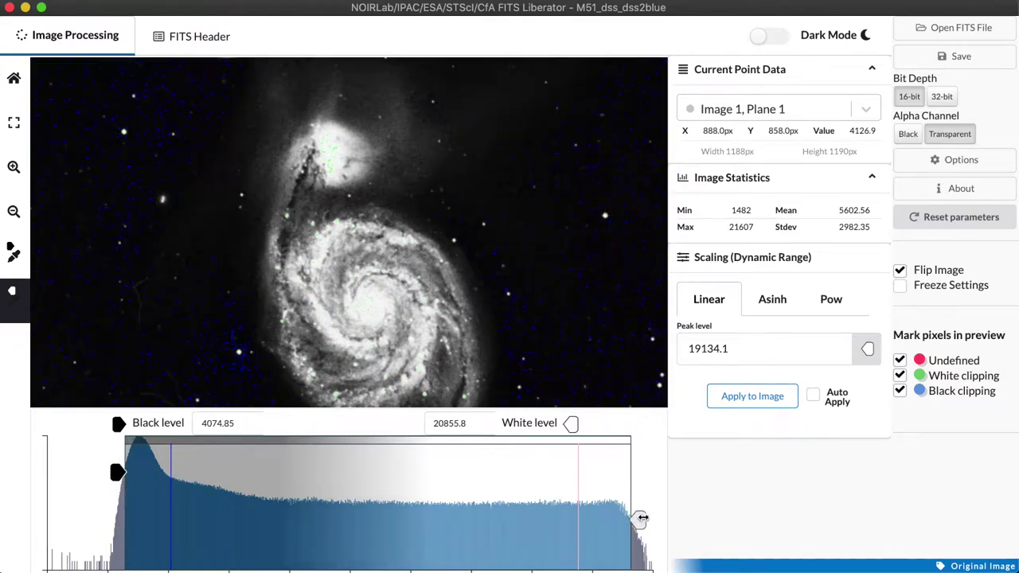